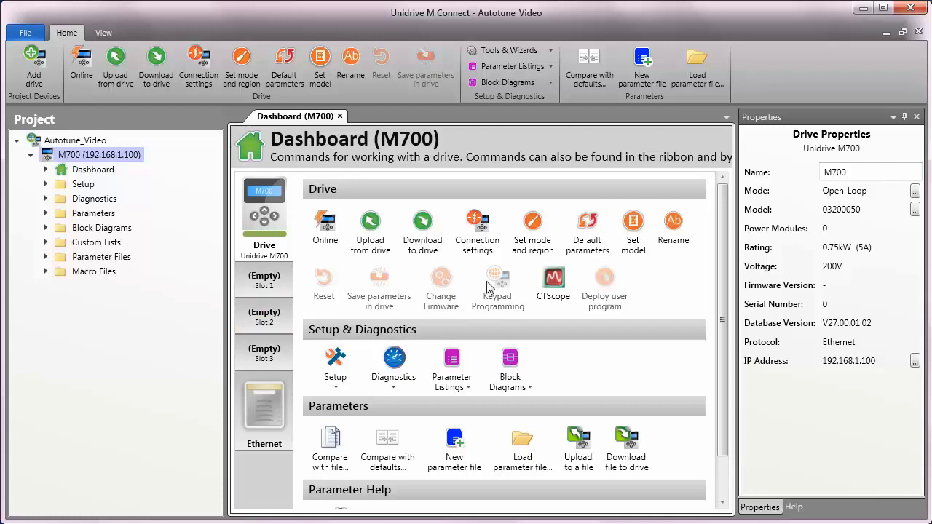
Switch the M700 drive mode from Open-Loop to RFC-S, keeping the 60Hz region frequency
left_click(536, 250)
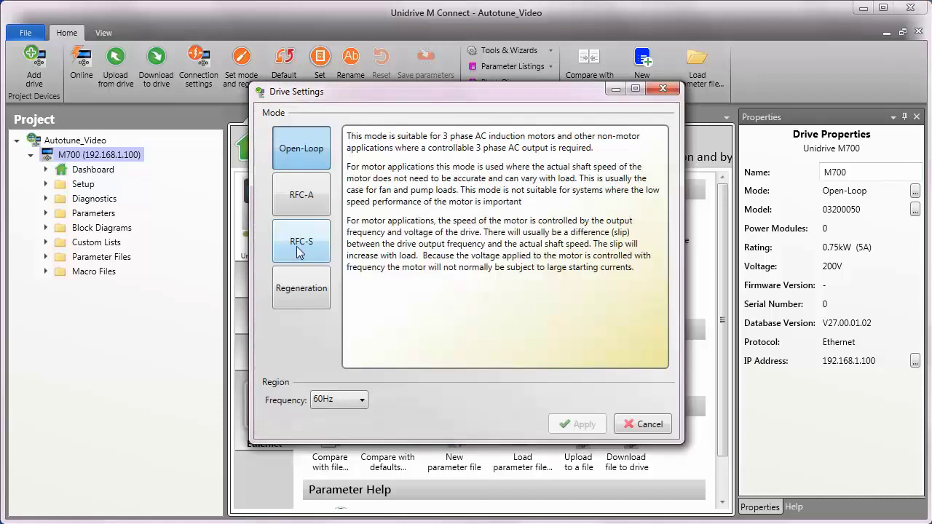
left_click(296, 246)
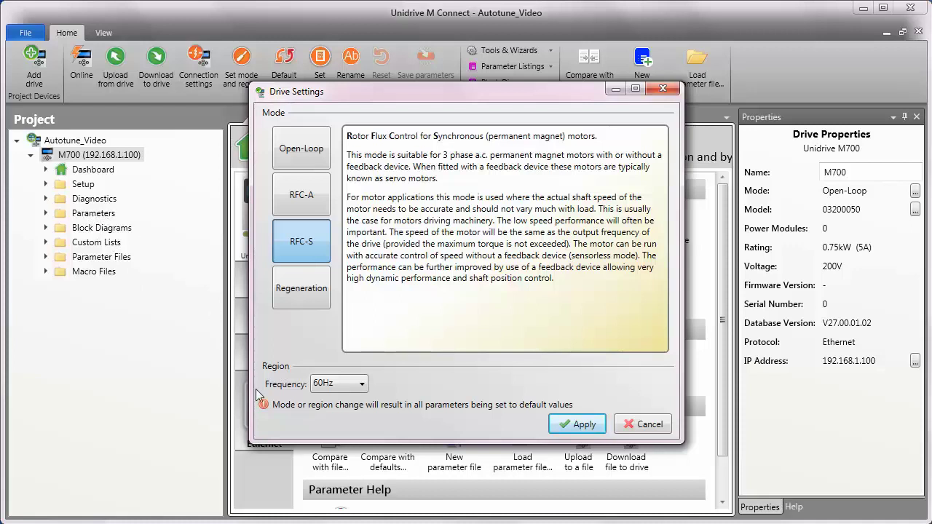
left_click(363, 391)
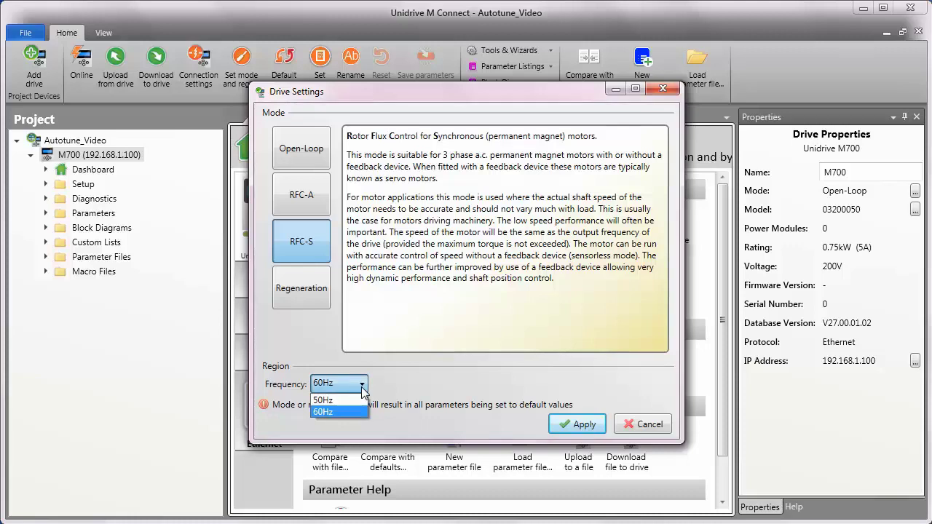
left_click(362, 391)
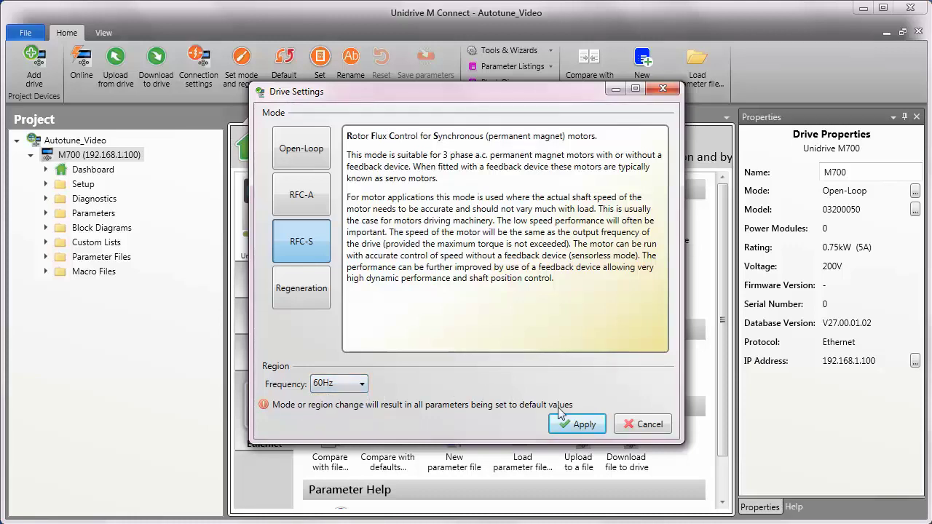
left_click(575, 425)
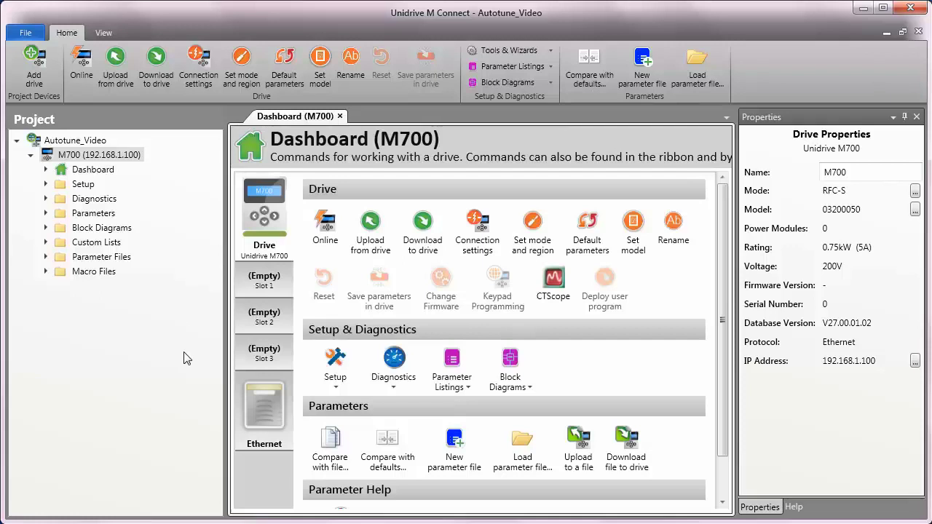
Expand the Parameters tree and open the Setup > Motor Setup page showing Motor 1 values
left_click(45, 213)
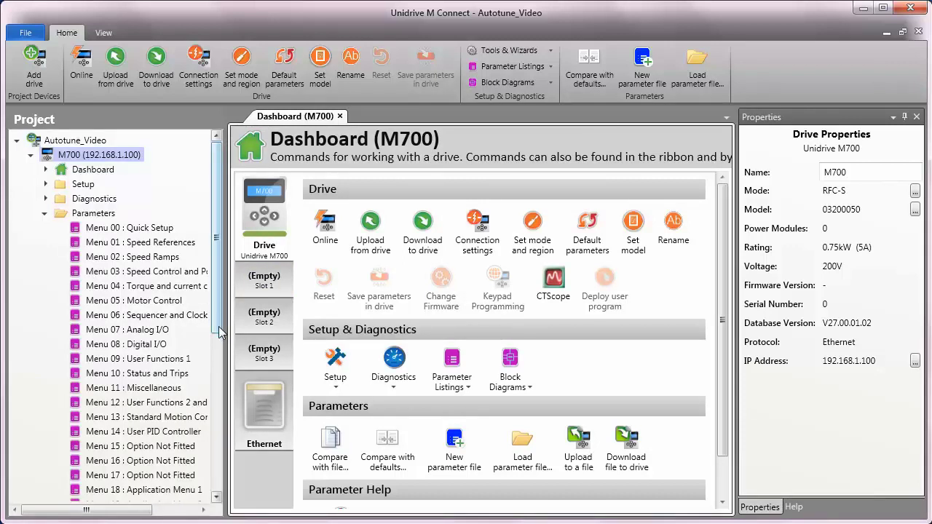
left_click(336, 390)
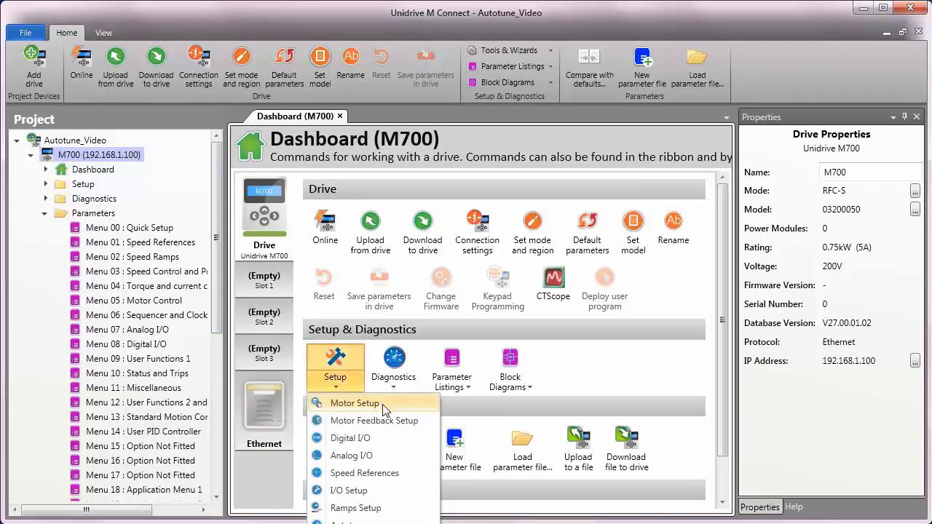
left_click(384, 405)
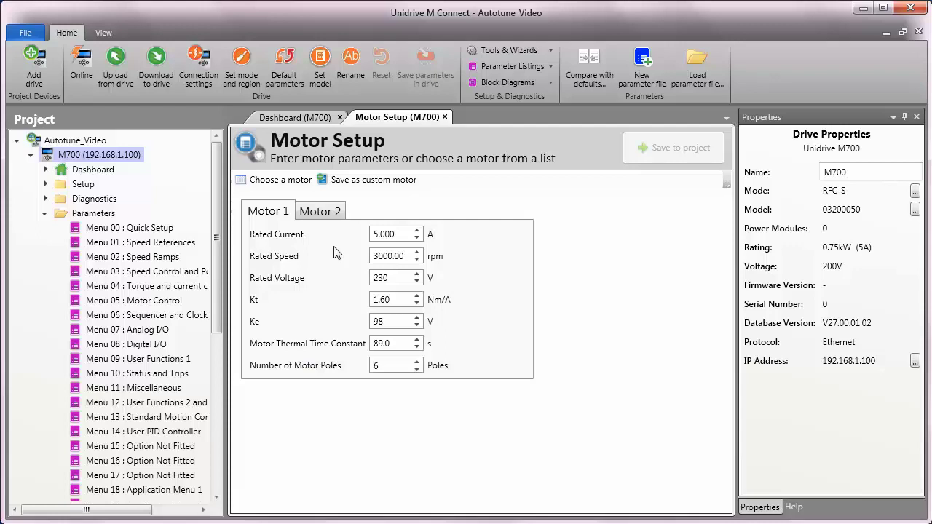
Review the default Motor 1 values: Kt 1.60 Nm/A, Ke 98 V, 89.0 s thermal constant, 6 poles
mouse_move(336, 252)
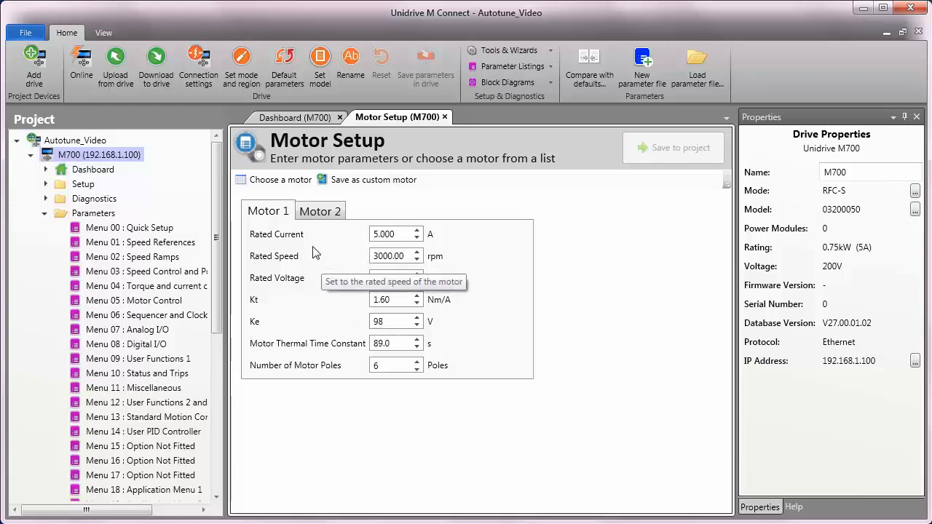
Open the motor database, enlarge its window, widen the Model column and sort by Model
left_click(280, 185)
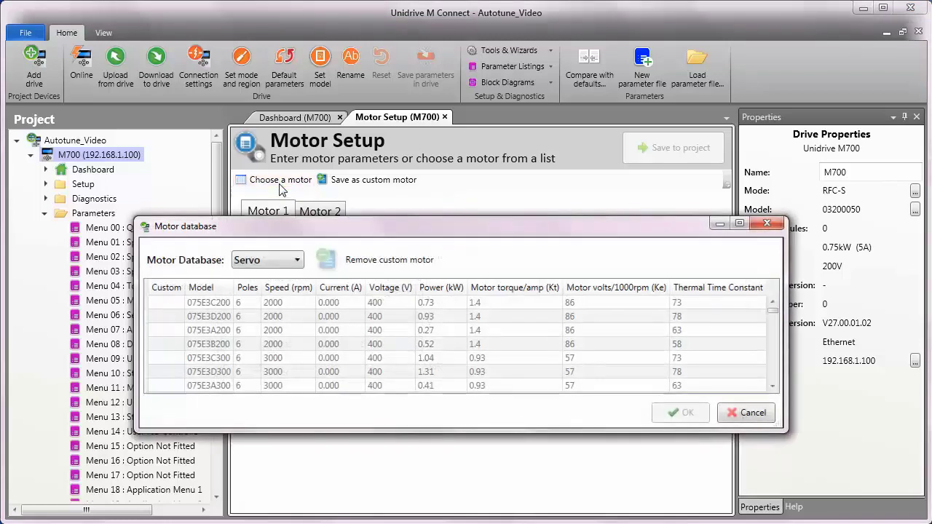
left_click_drag(309, 235, 259, 122)
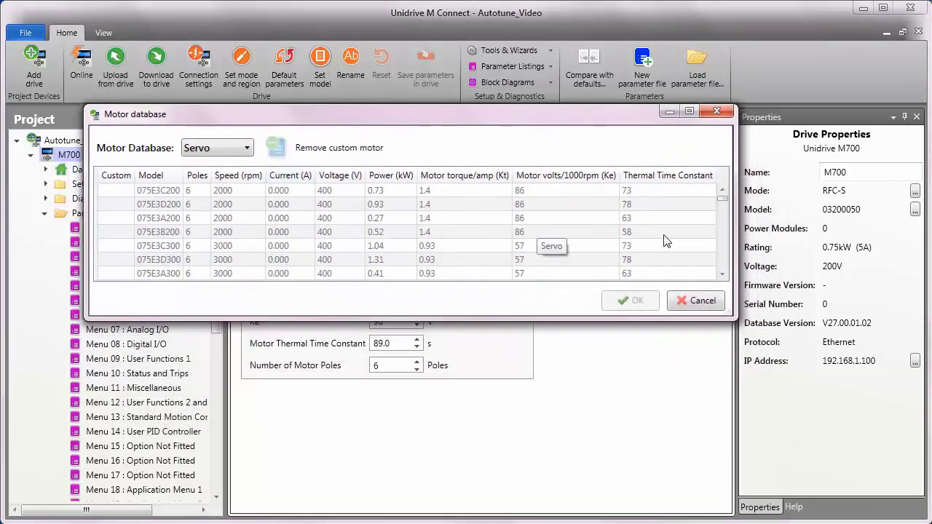
left_click_drag(734, 238, 829, 241)
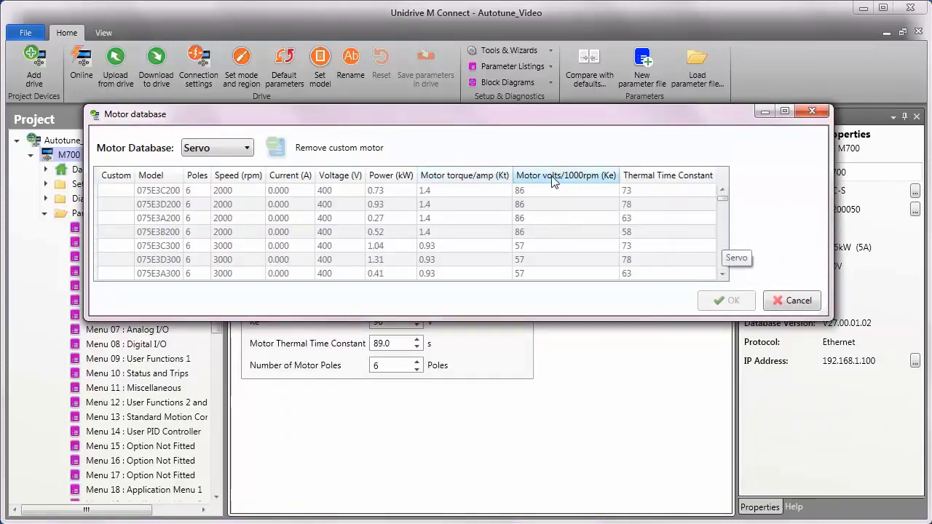
right_click(591, 182)
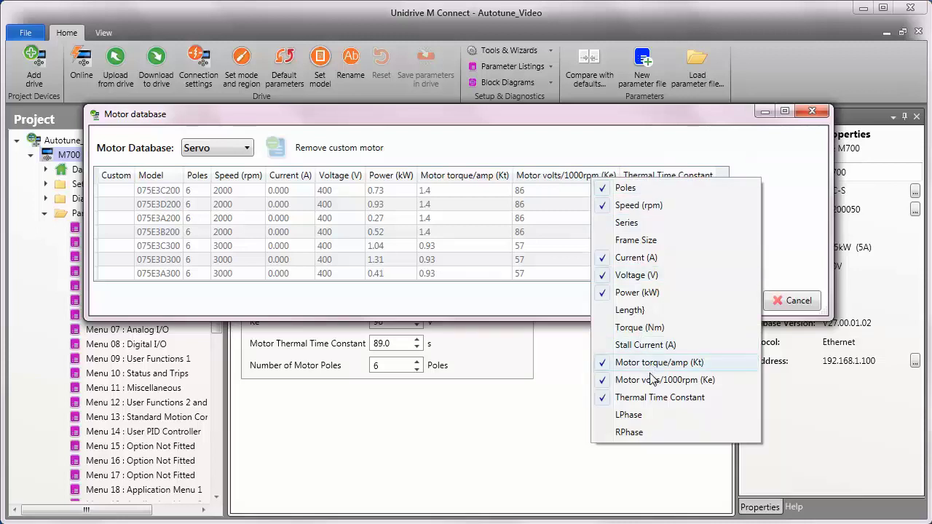
left_click(560, 367)
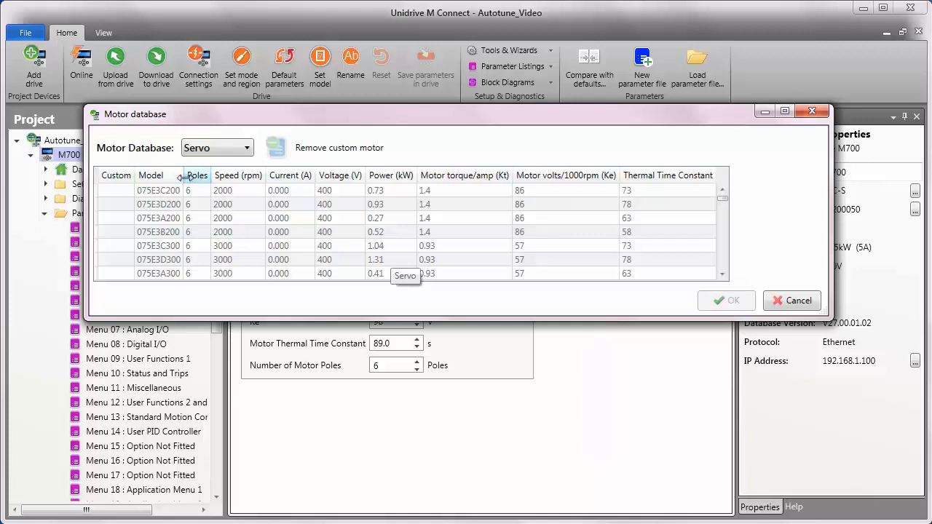
left_click_drag(183, 176, 248, 179)
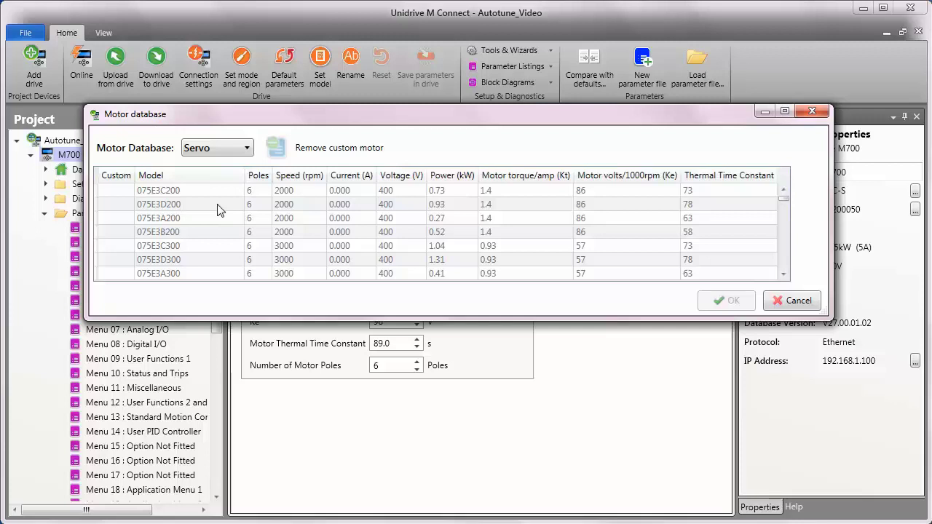
left_click(193, 176)
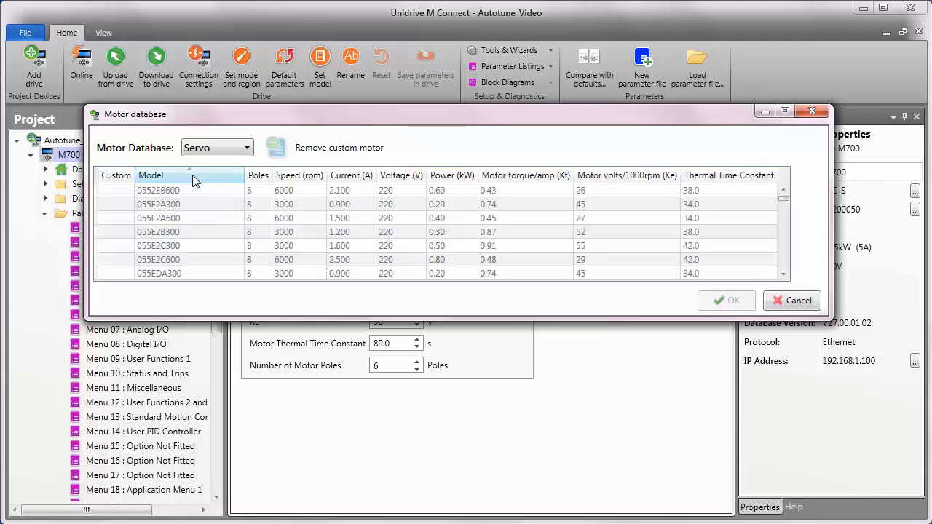
Scroll down the sorted list and select the 067EDA300 servo motor
left_click(784, 278)
left_click(784, 277)
left_click(783, 277)
left_click(783, 277)
left_click(783, 277)
left_click(783, 277)
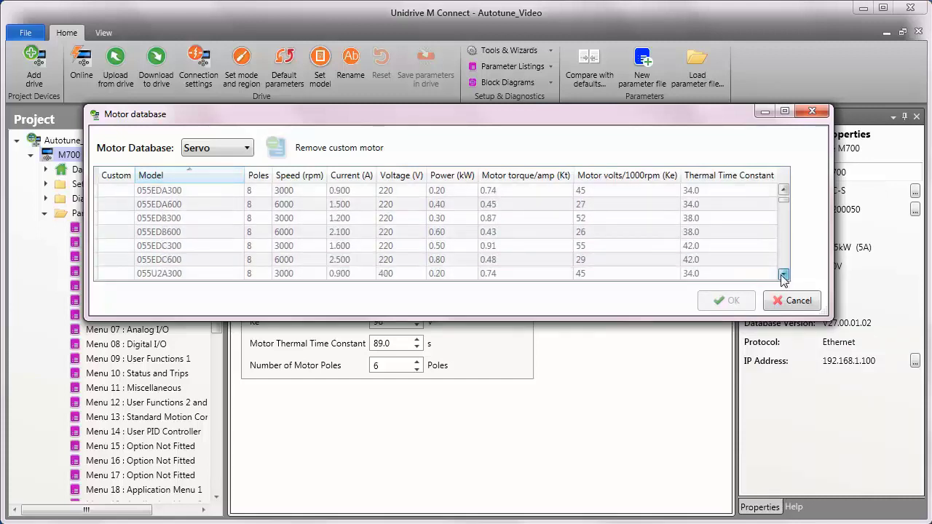
left_click(783, 277)
left_click(784, 277)
left_click(783, 277)
left_click(783, 277)
left_click(783, 278)
left_click(783, 277)
left_click(783, 277)
left_click(783, 277)
left_click(783, 277)
left_click(783, 278)
left_click(784, 278)
left_click(783, 277)
left_click(783, 278)
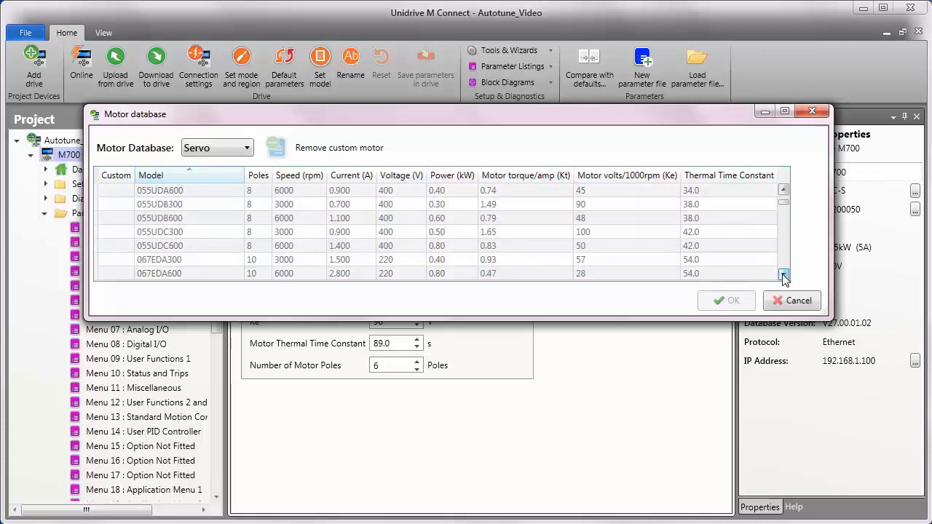
left_click(179, 265)
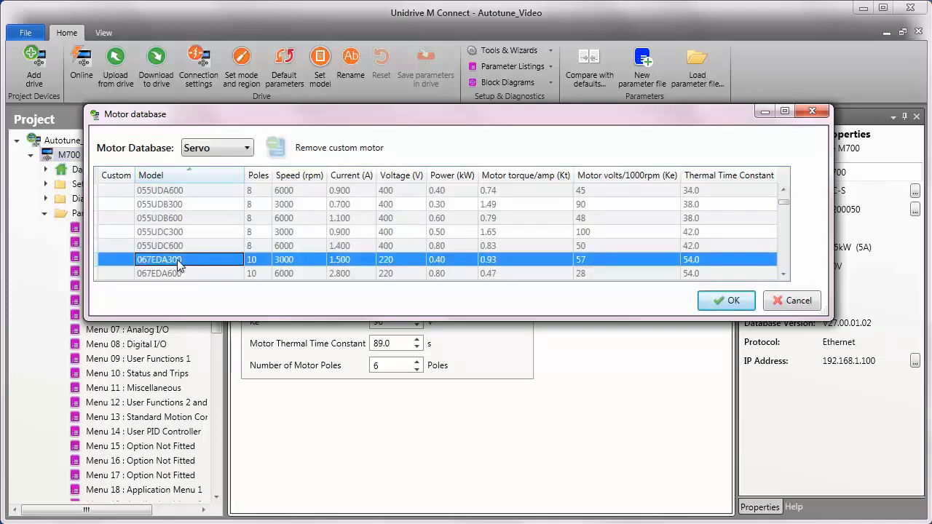
Confirm the 067EDA300 motor, save its values to the project and close the Motor Setup page
left_click(719, 306)
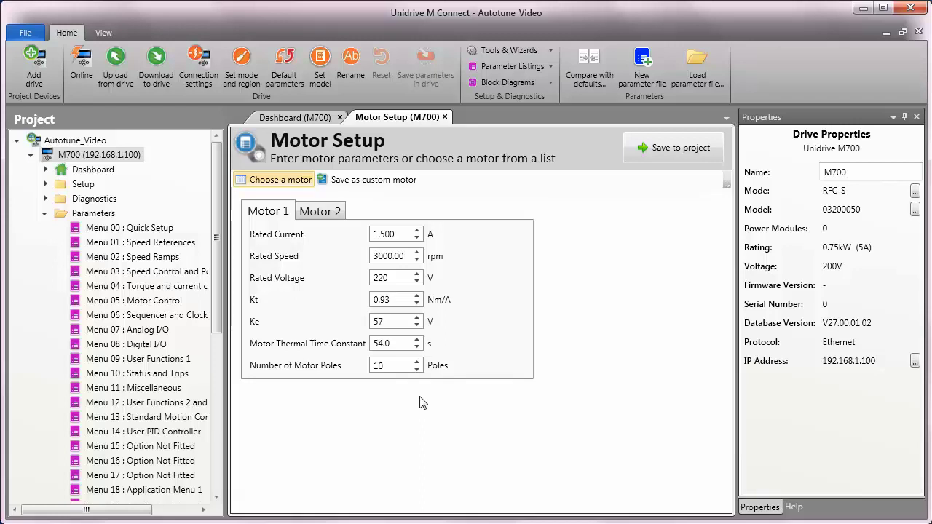
left_click(670, 149)
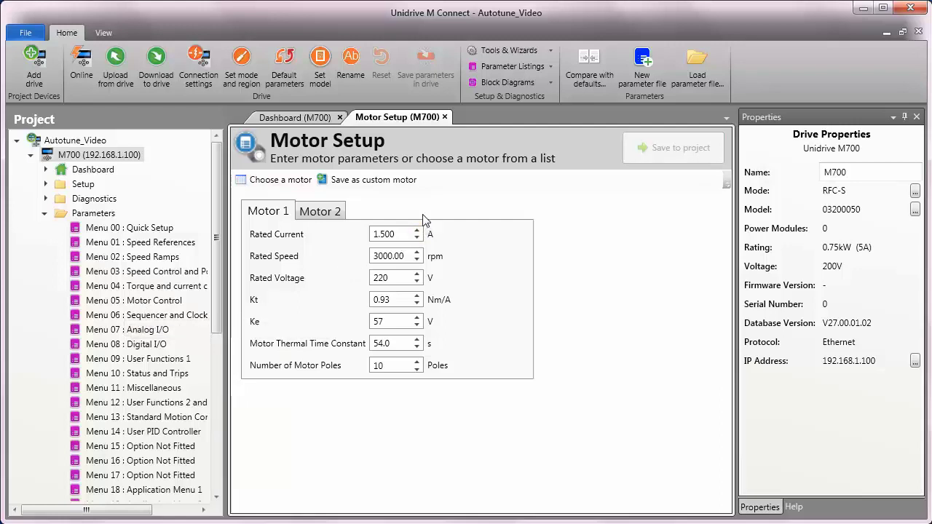
left_click(445, 117)
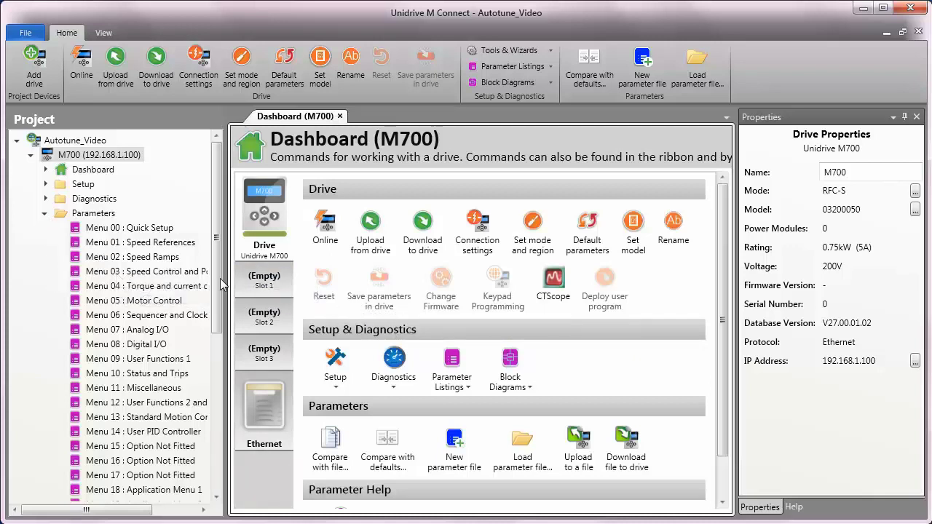
Open Motor Feedback Setup, set the Drive P1 encoder type to EnDat and save to the project
left_click(336, 386)
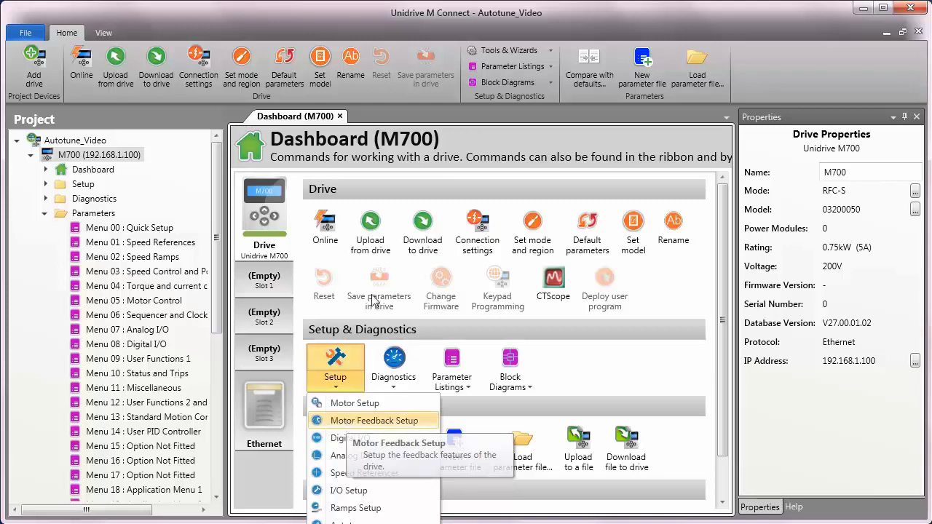
left_click(347, 422)
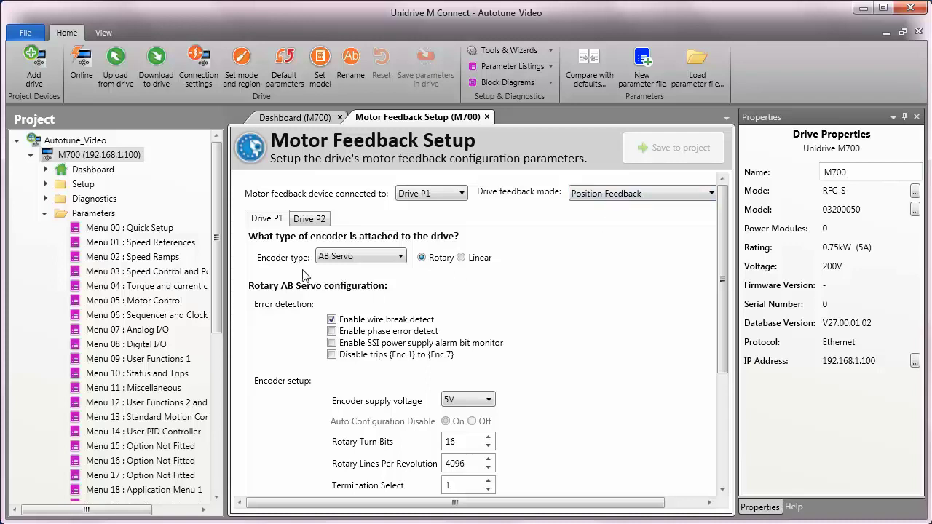
left_click(399, 259)
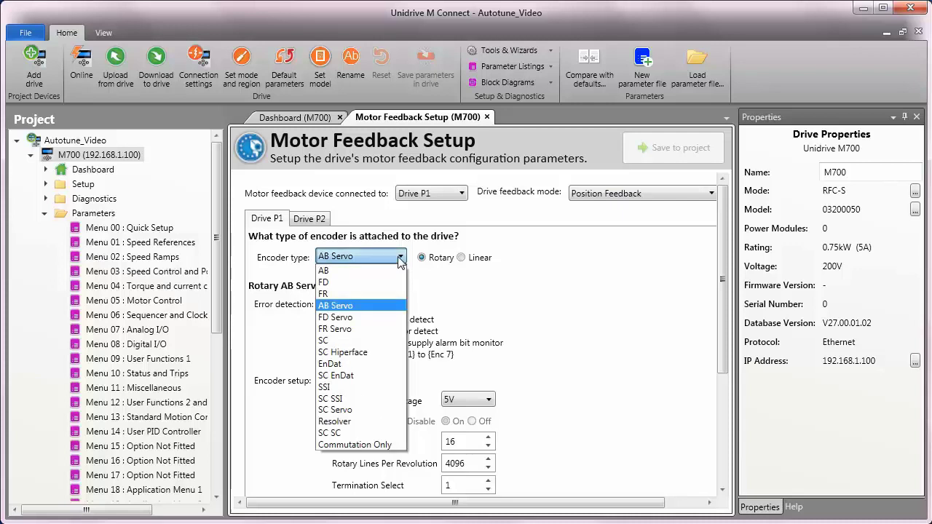
left_click(337, 364)
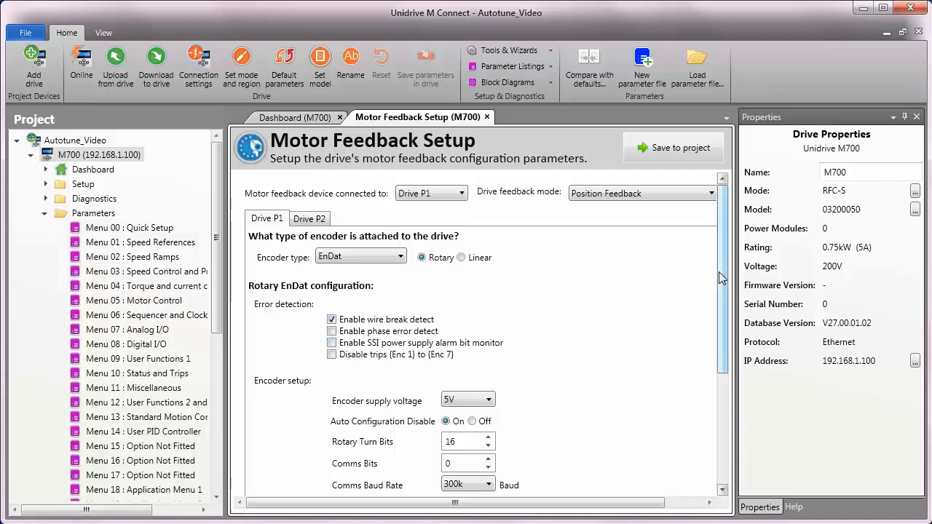
mouse_move(723, 278)
left_mouse_down()
mouse_move(726, 384)
mouse_move(722, 270)
left_mouse_up()
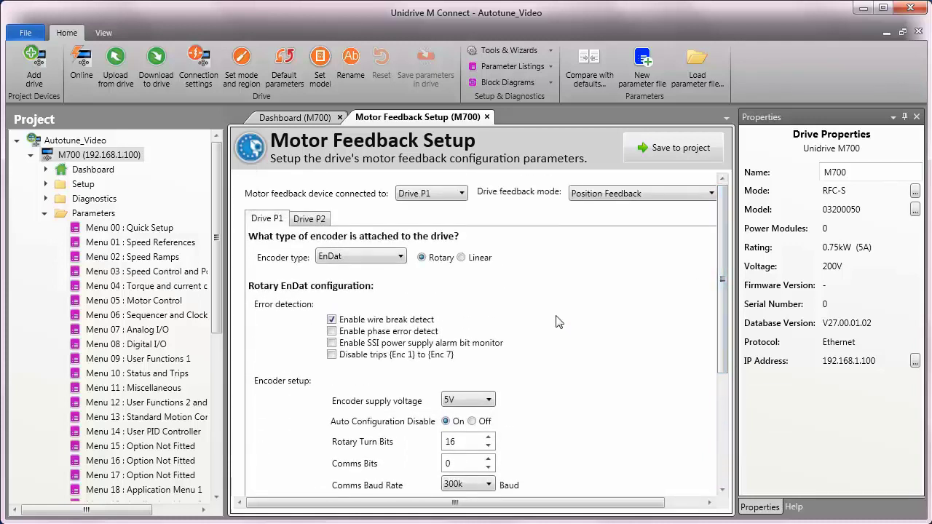
left_click(680, 149)
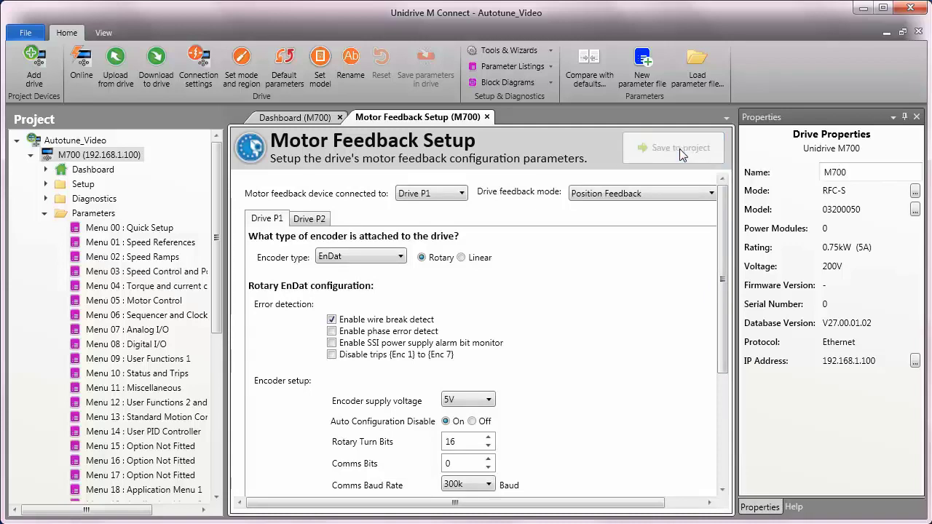
Close the Motor Feedback Setup page, leaving only the M700 Dashboard open
left_click(487, 118)
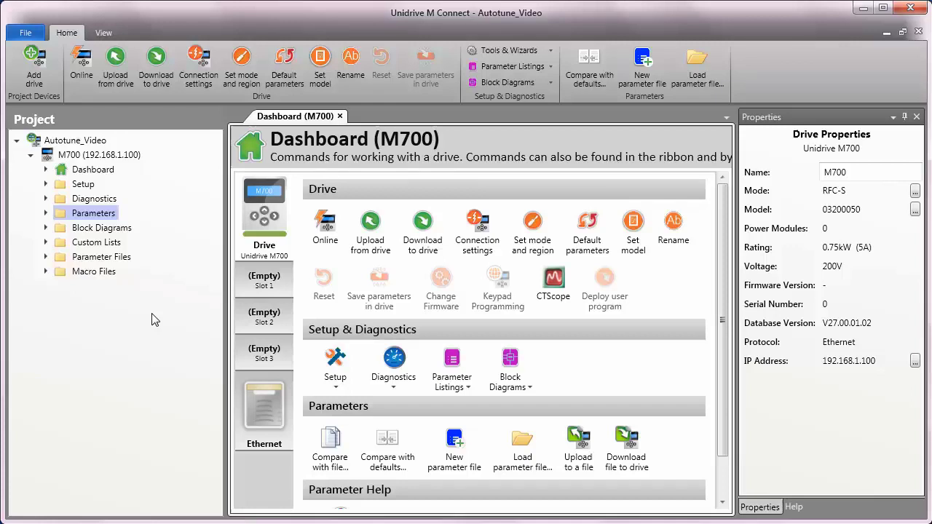
Go online with the drive and open Menu 00 : Quick Setup from the Parameters tree
left_click(326, 240)
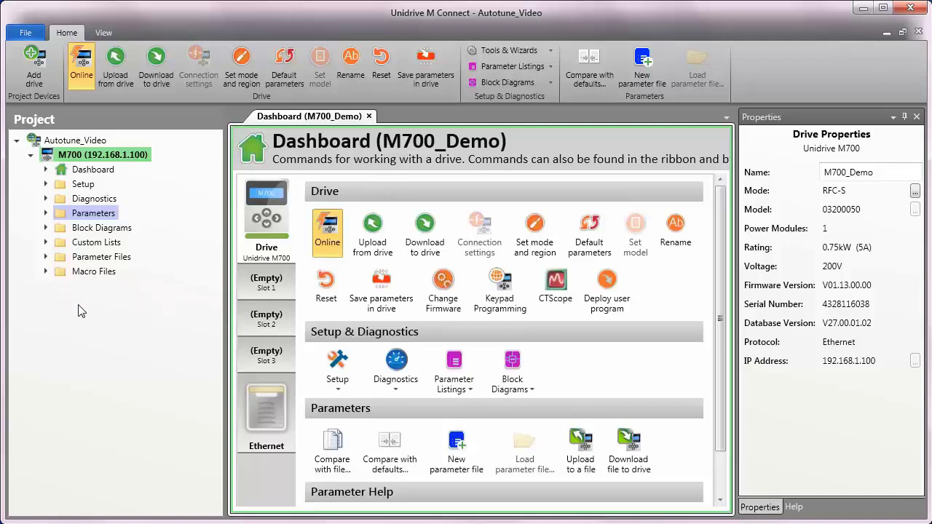
left_click(44, 213)
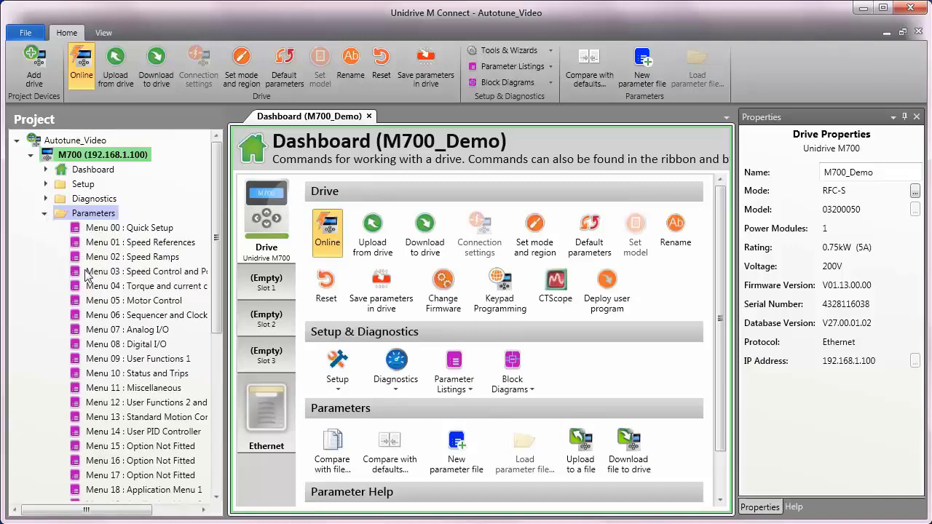
left_click(120, 228)
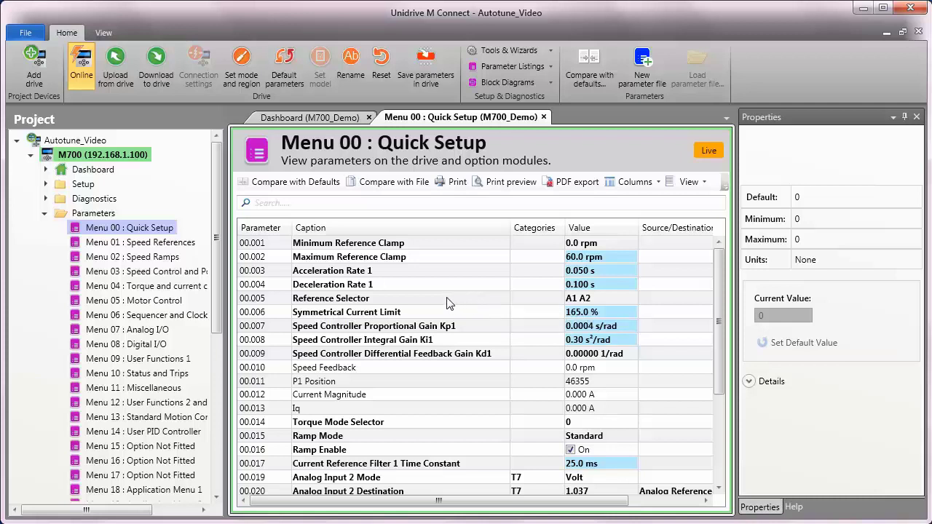
Leave Reference Selector 00.005 at A1 A2 and close the Menu 00 Quick Setup page
left_click(576, 300)
left_click(575, 301)
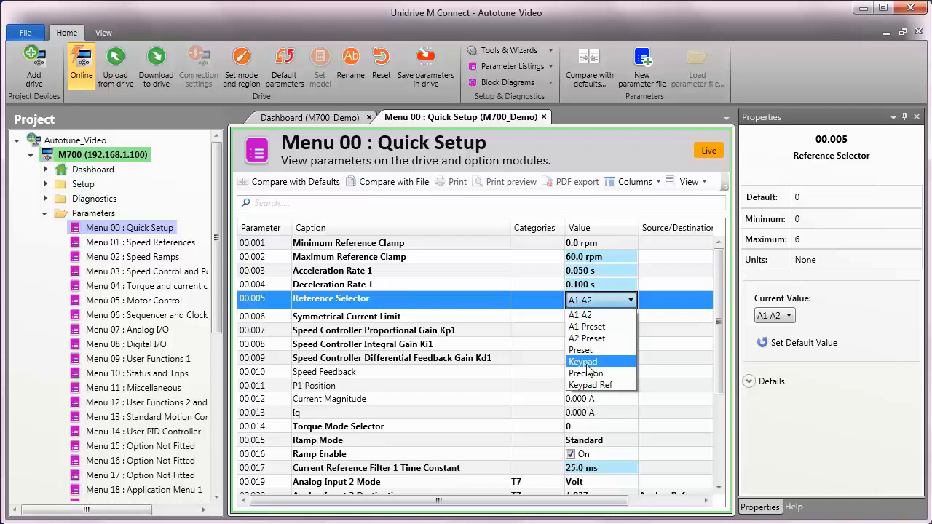
left_click(531, 319)
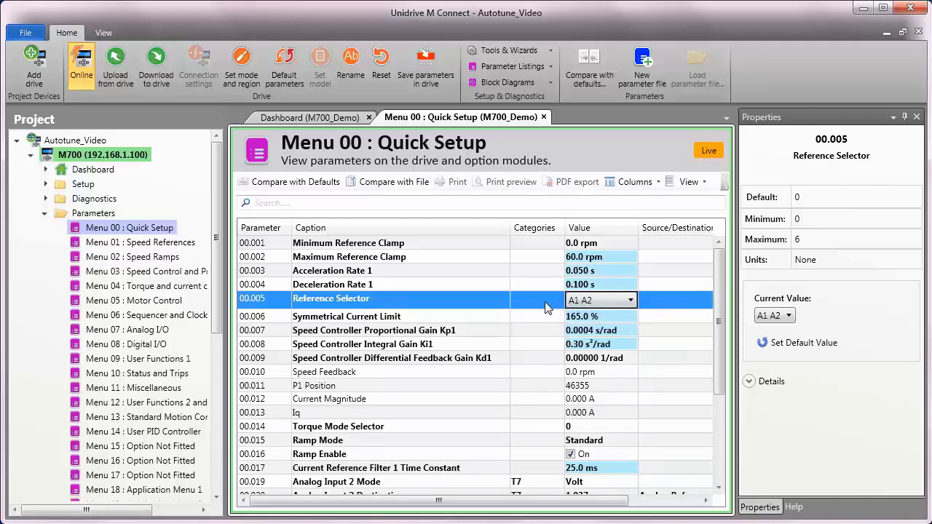
left_click(544, 117)
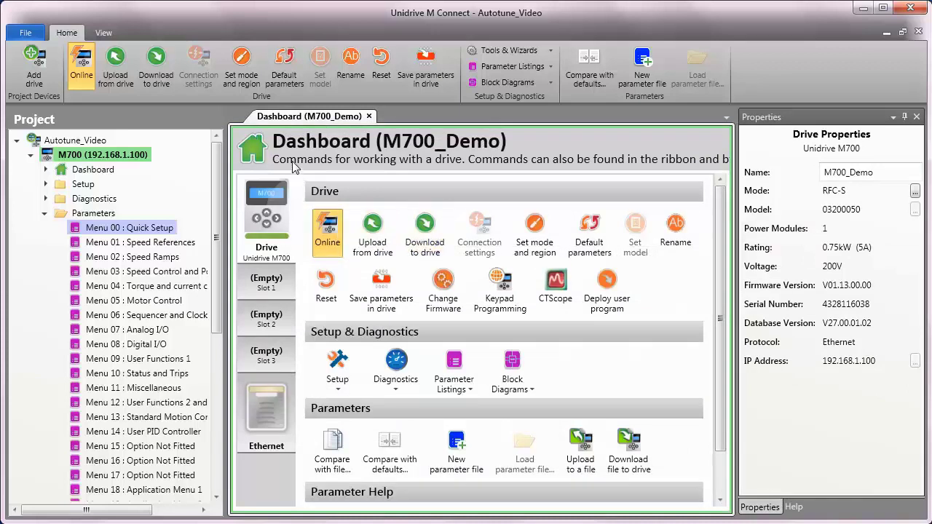
Launch the Autotune wizard and choose the 2. Rotating test, Forward direction, Motor 1
left_click(339, 391)
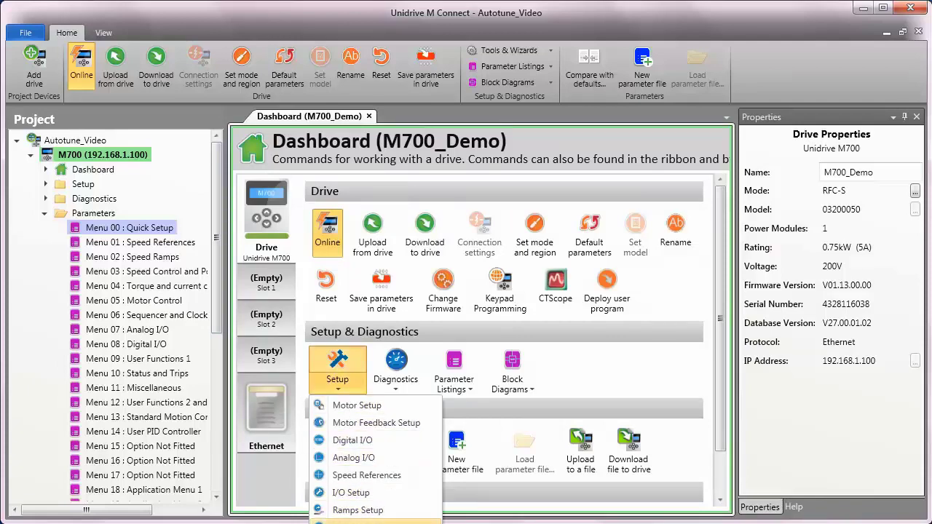
left_click(357, 523)
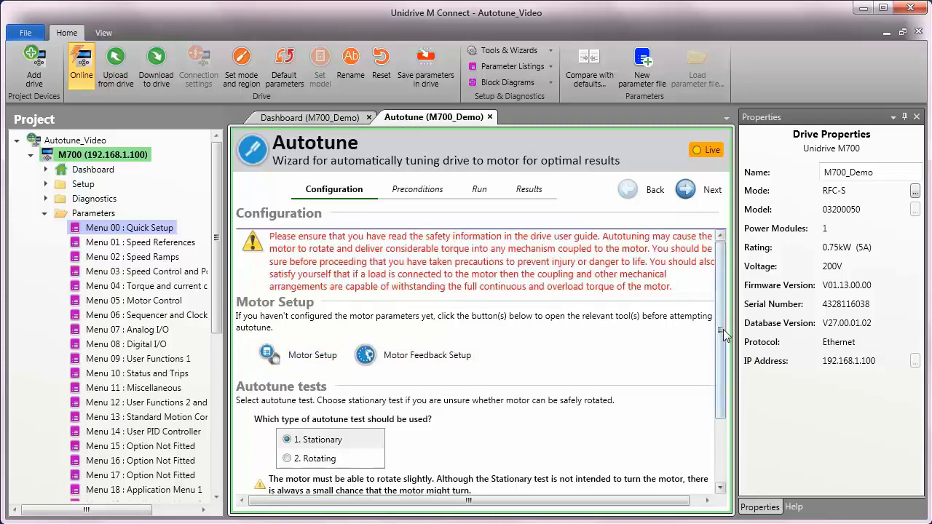
left_click_drag(725, 335, 729, 405)
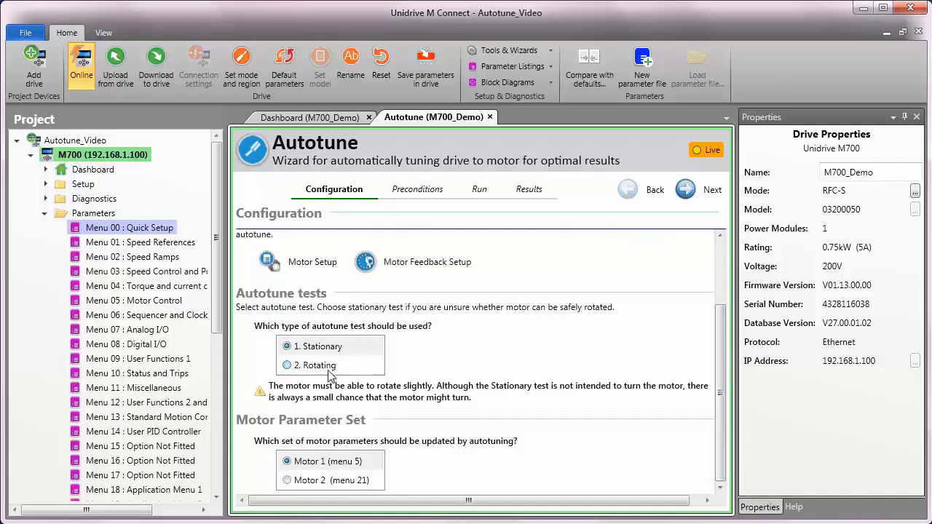
left_click(289, 368)
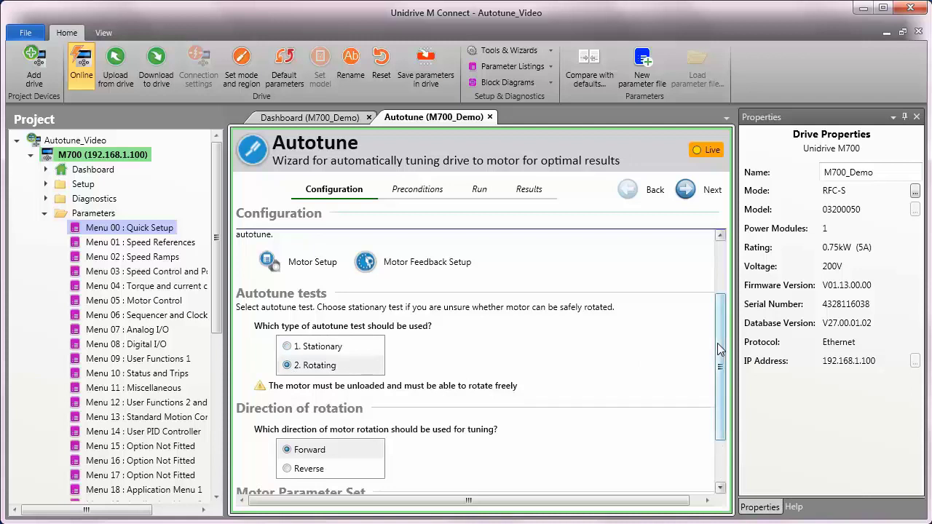
scroll(717, 351, "down", 2)
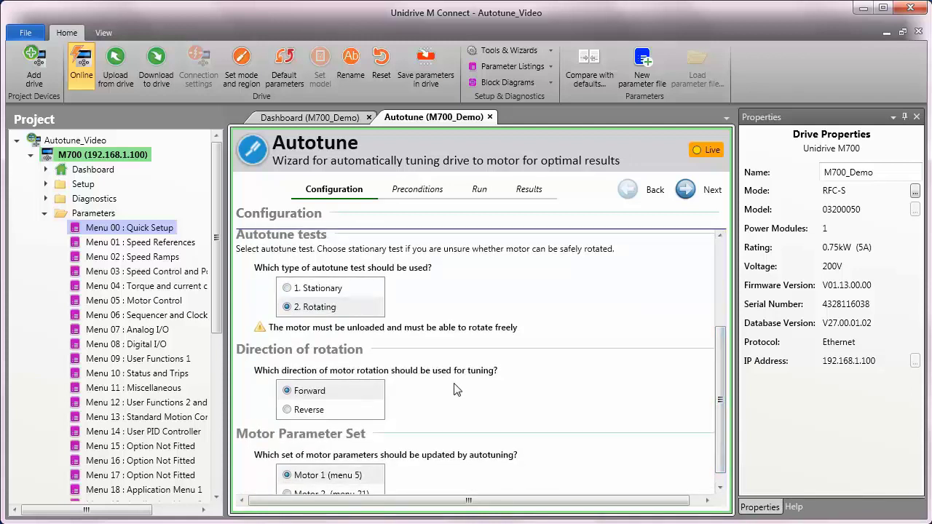
scroll(717, 385, "down", 1)
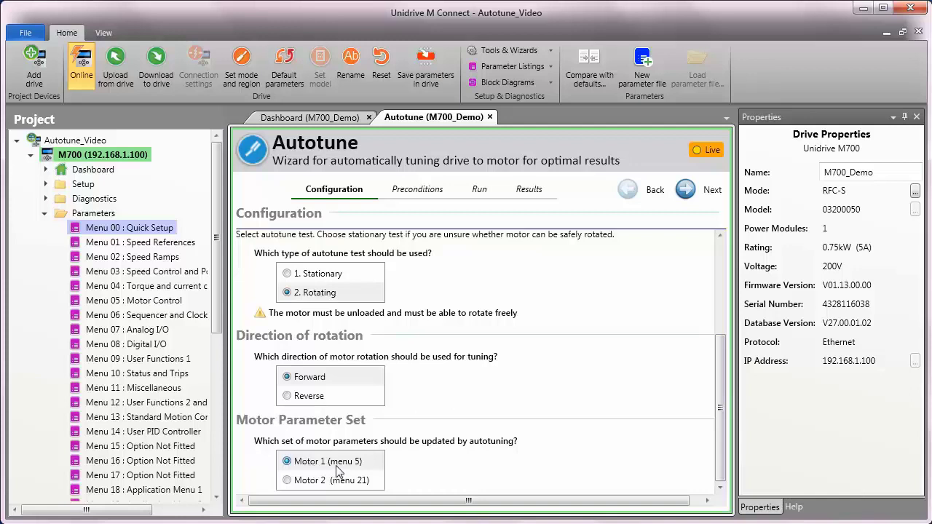
Advance through Preconditions to the Run page and complete the rotating autotune (succeeded in 35.7 s)
left_click(695, 192)
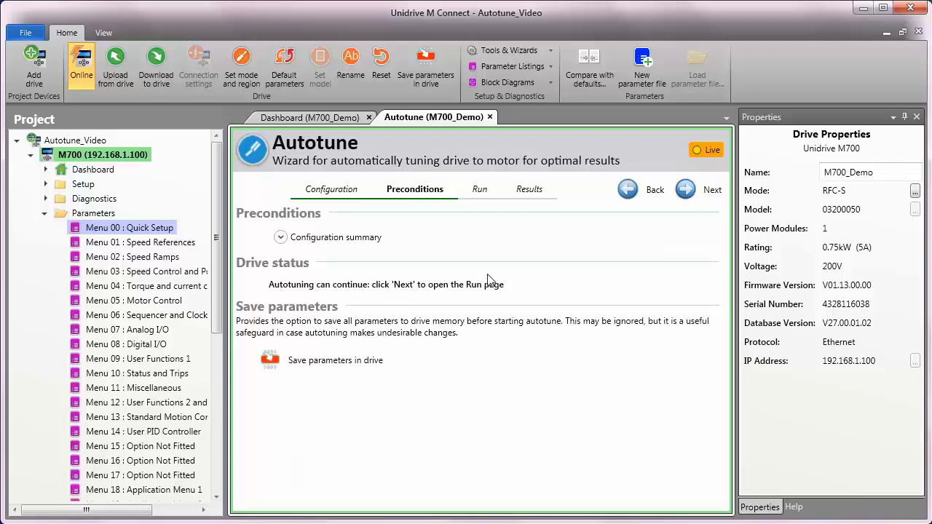
left_click(685, 191)
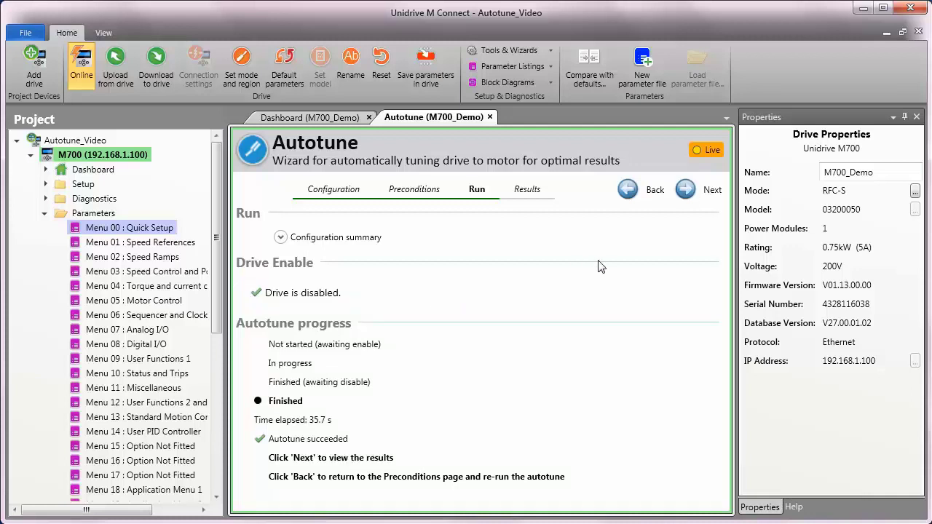
Review the changed parameters: Kp gain 20→321, Ki 40→3652, stator resistance 7.368241 Ω
left_click(708, 197)
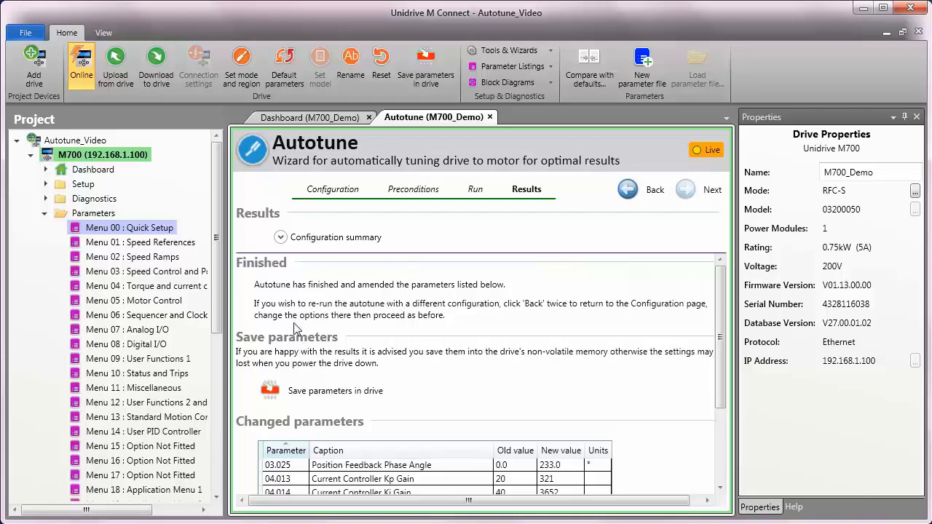
scroll(293, 323, "down", 3)
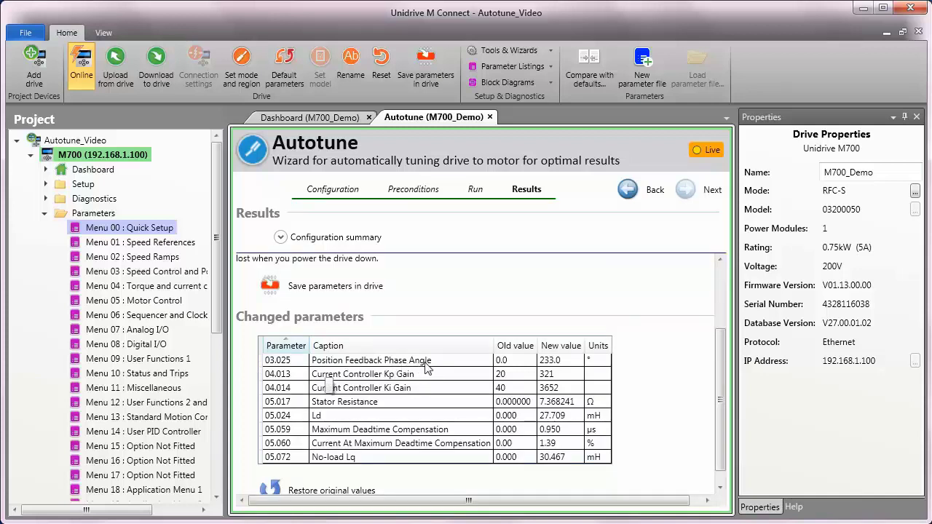
mouse_move(362, 379)
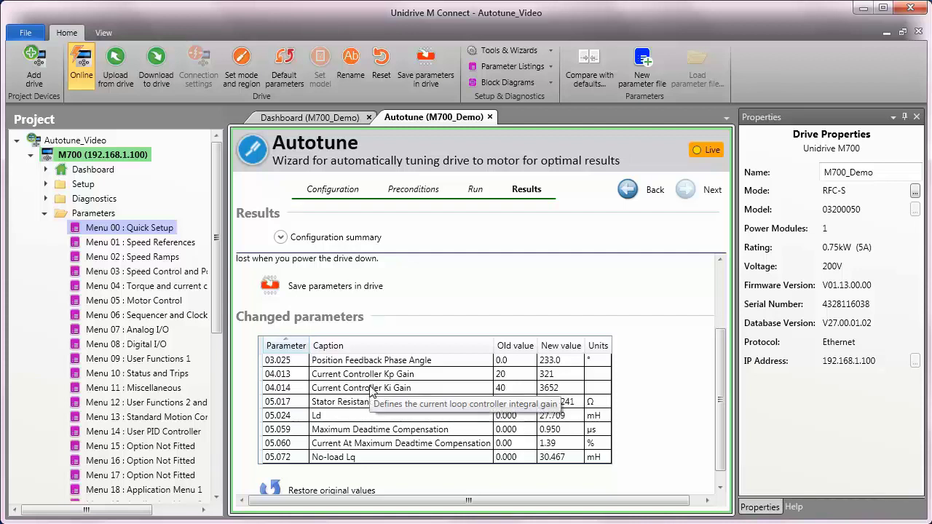
mouse_move(362, 412)
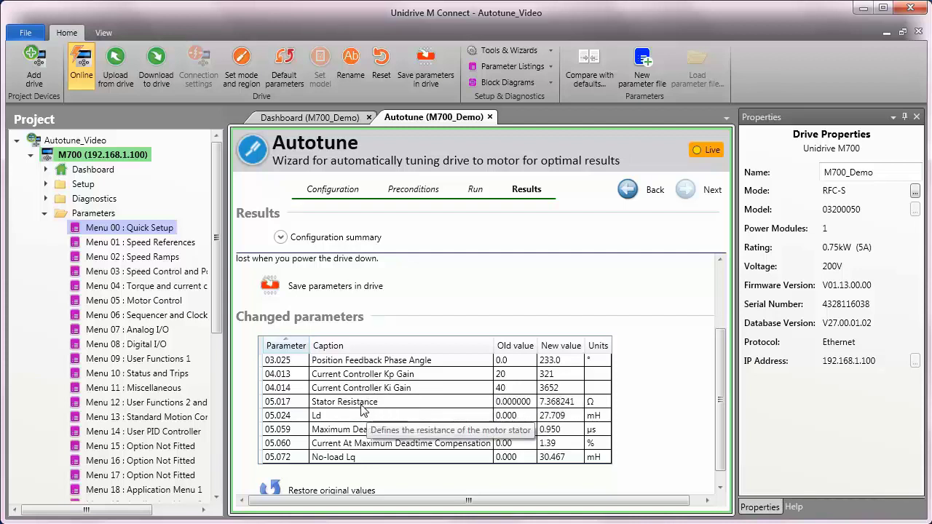
mouse_move(405, 417)
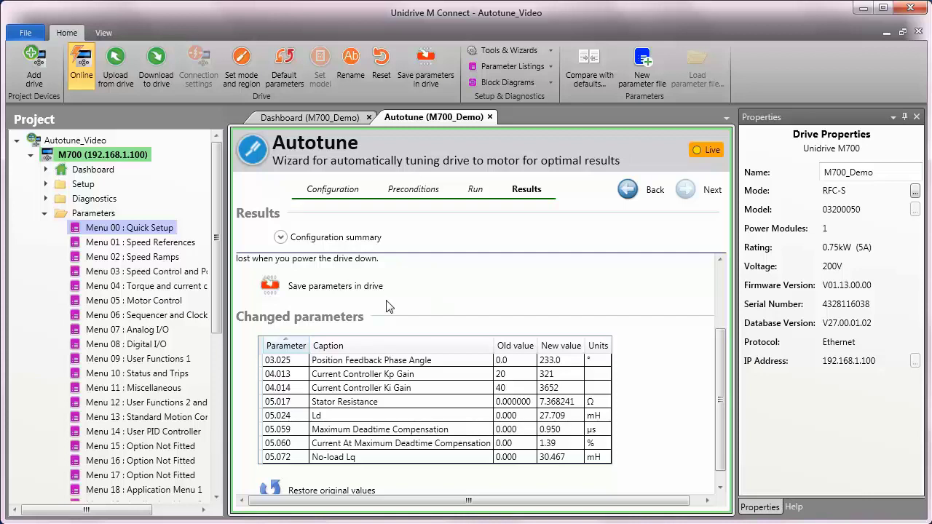
Save the autotuned parameters into the drive's non-volatile memory
left_click(326, 292)
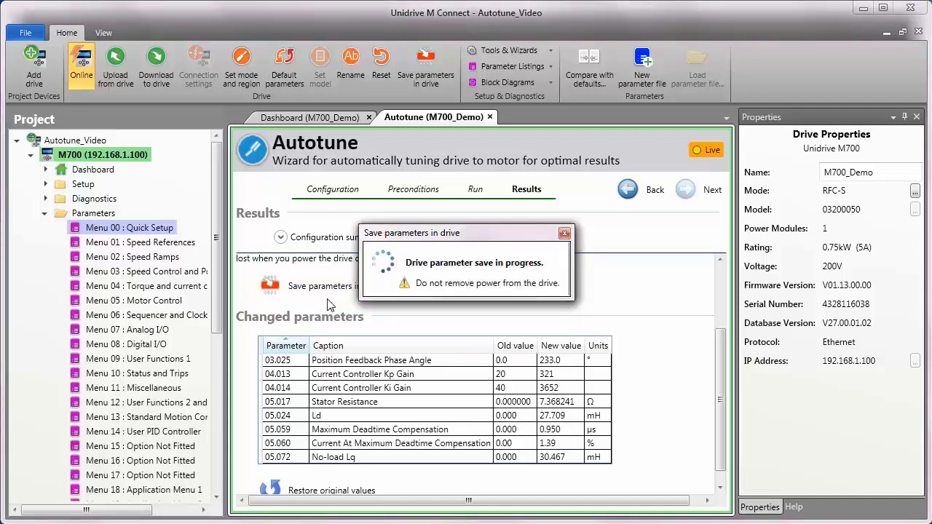